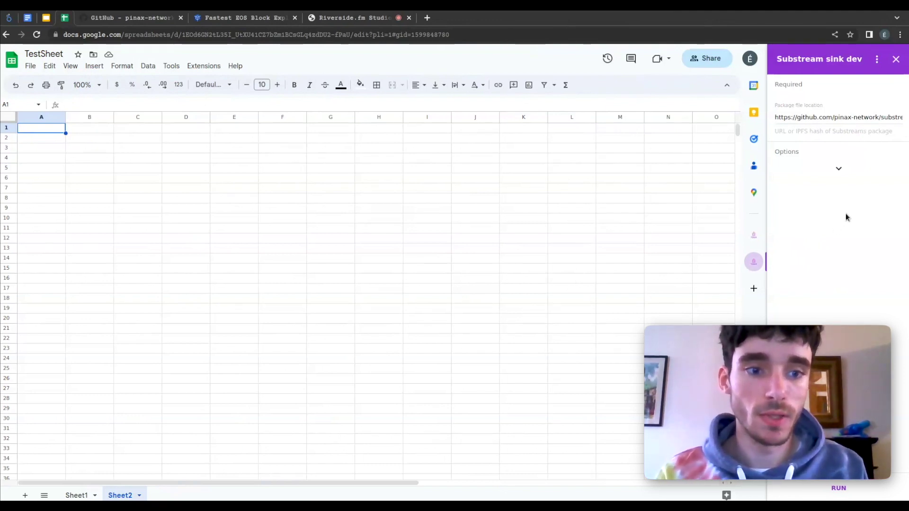
Check the end of the package file location, and review the eosio.token and accounts descriptions in the Pinax Substreams README on GitHub
click(826, 116)
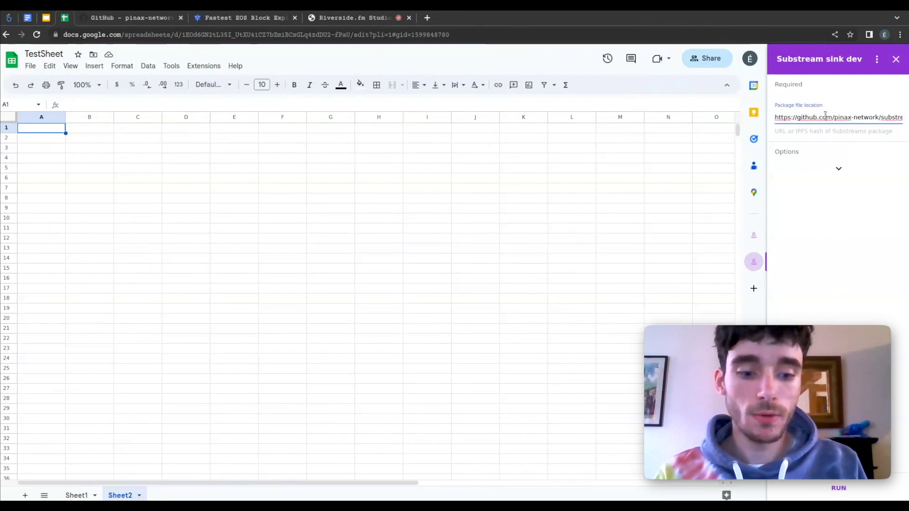
key(End)
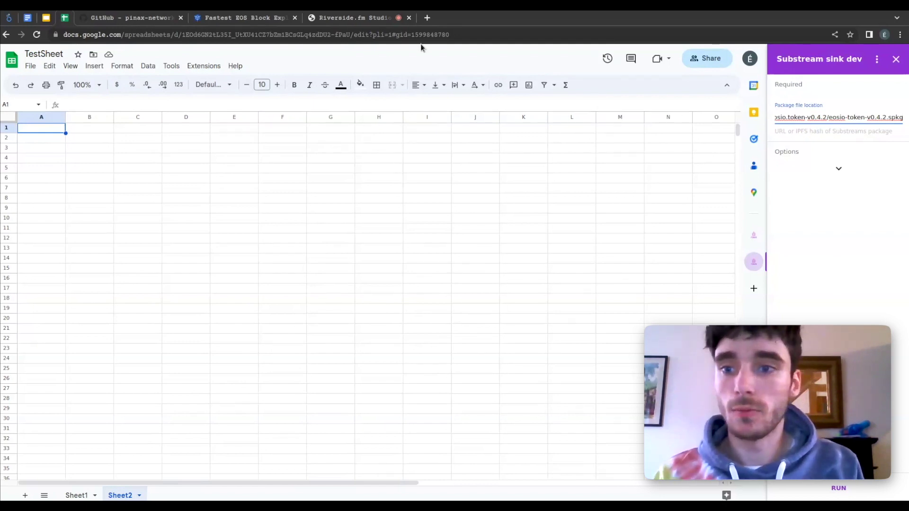
click(146, 23)
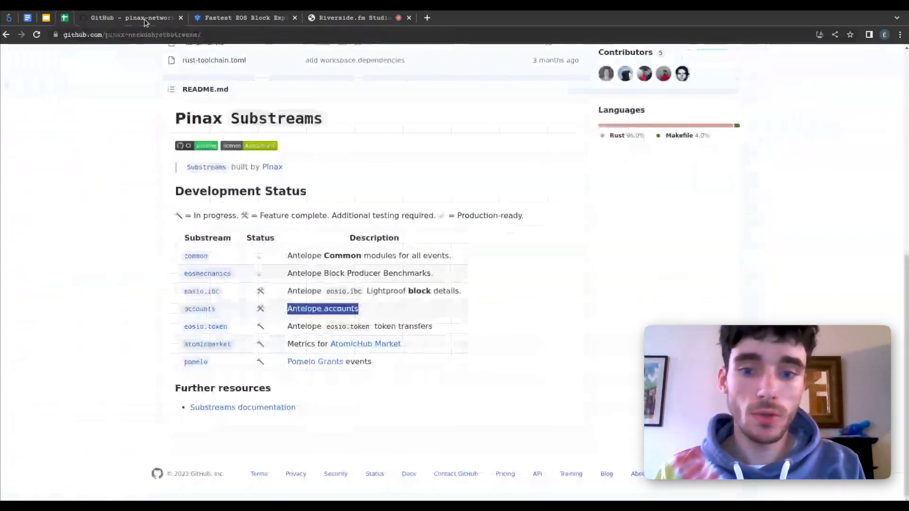
triple_click(304, 328)
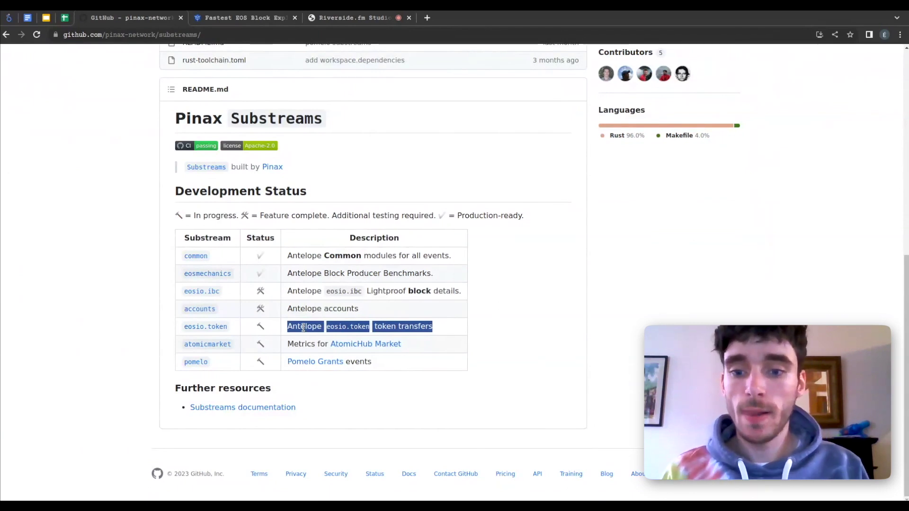
double_click(329, 311)
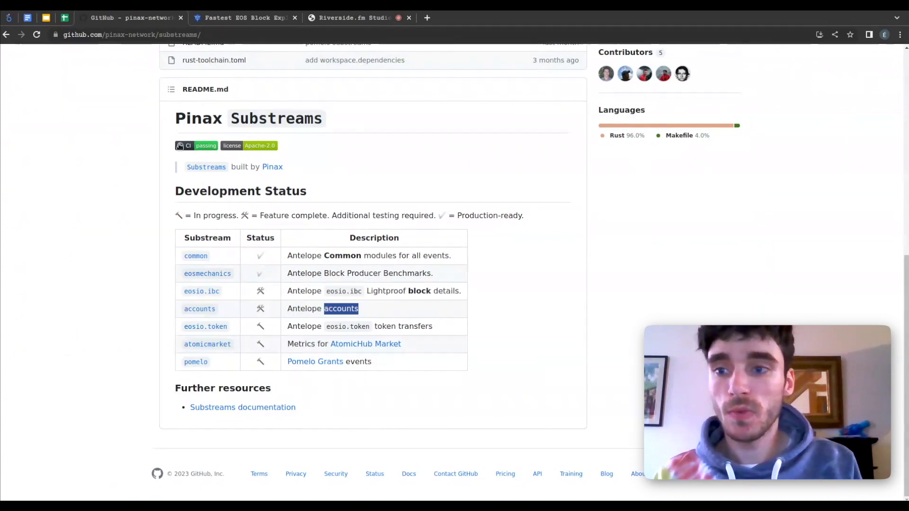
Return to the TestSheet spreadsheet and check which Substream output modules are available in the sink options
click(65, 19)
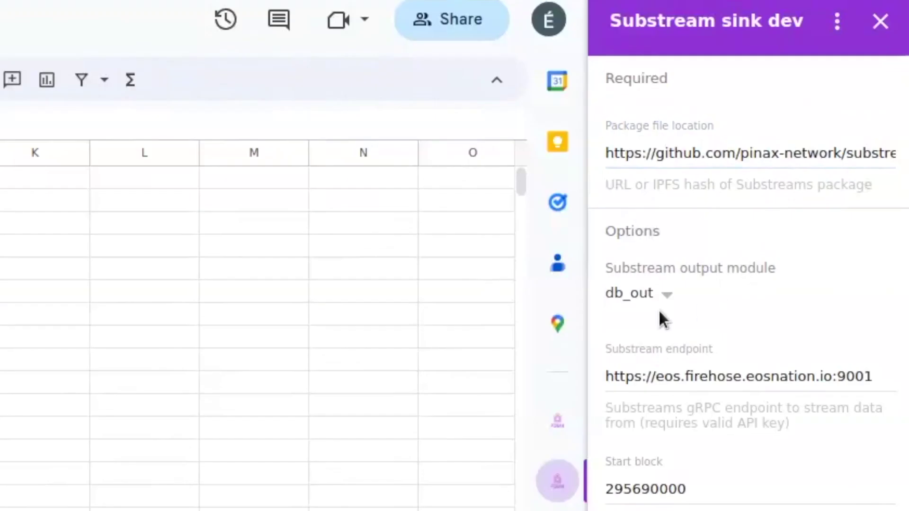
click(658, 304)
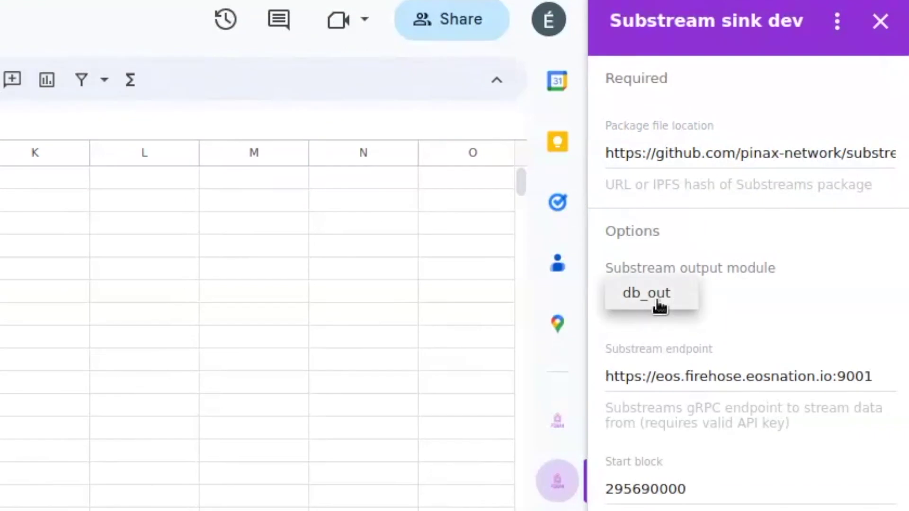
click(748, 303)
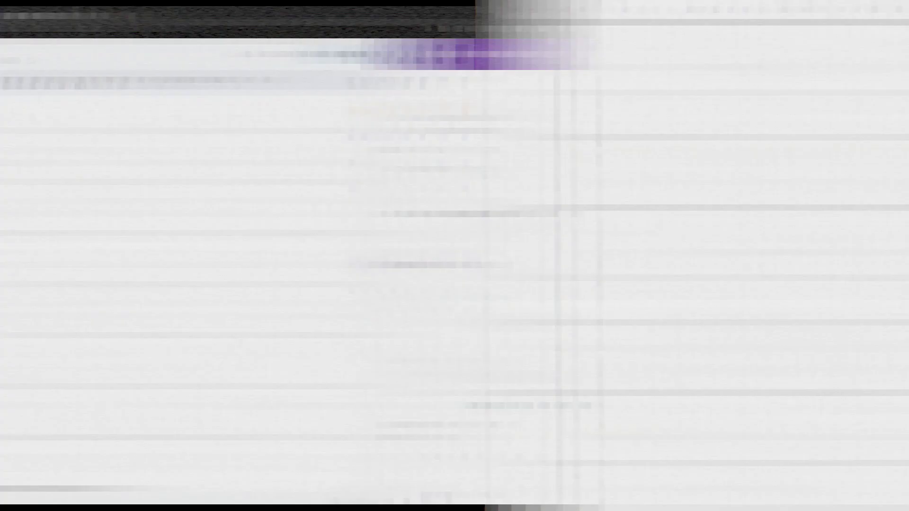
Look up the EOS head block on bloks.io, and set the sink's start block in TestSheet to 305000000
click(248, 20)
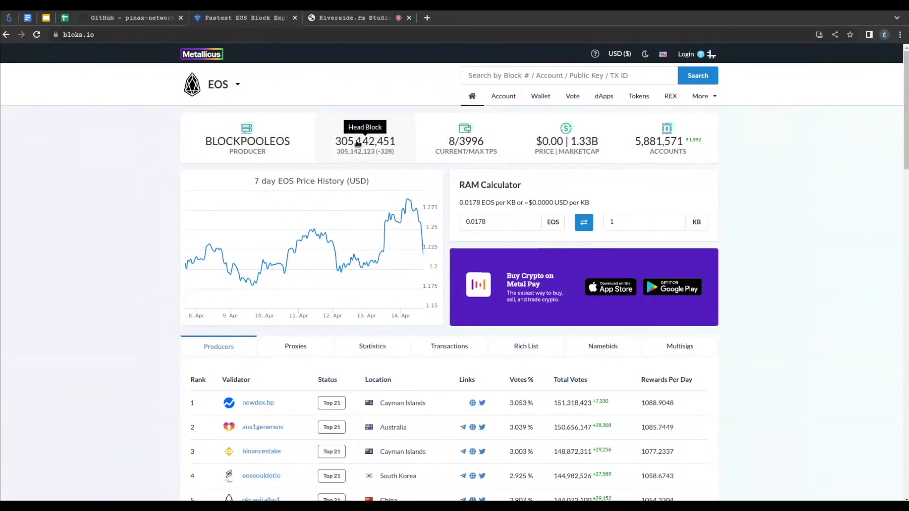
click(67, 19)
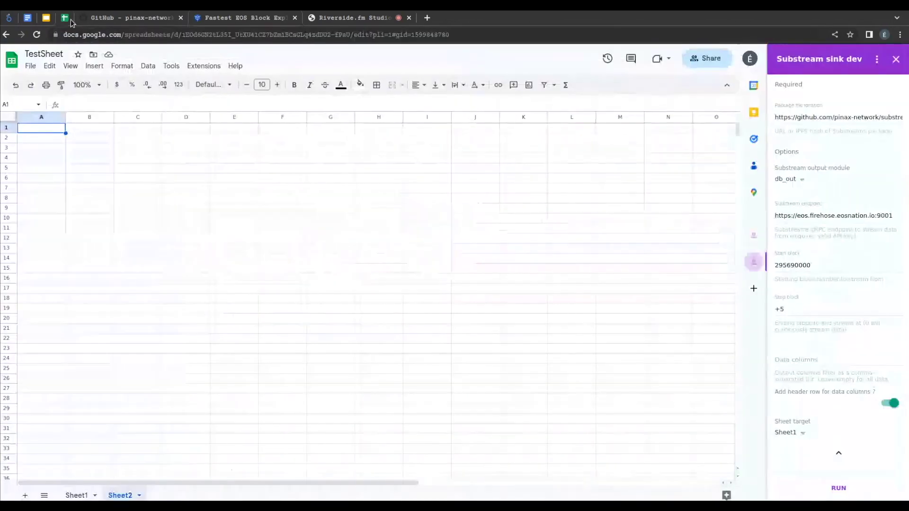
double_click(778, 264)
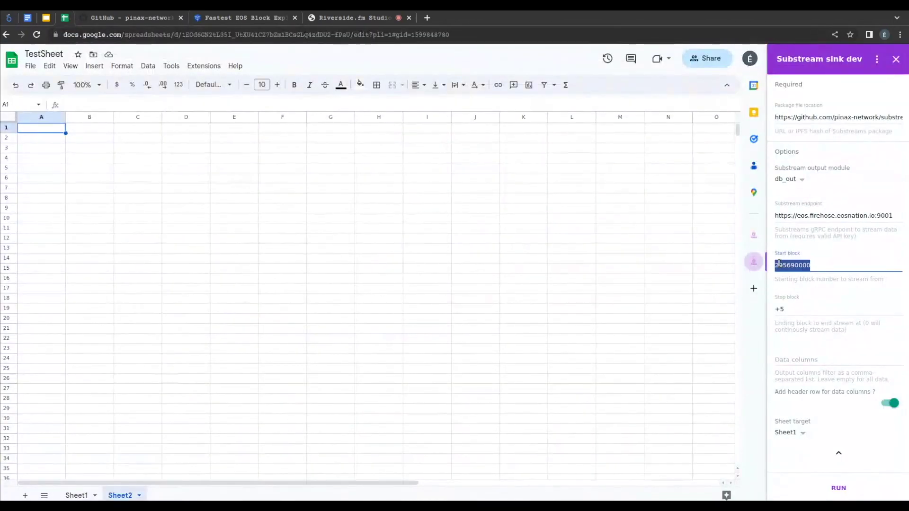
text(305000000)
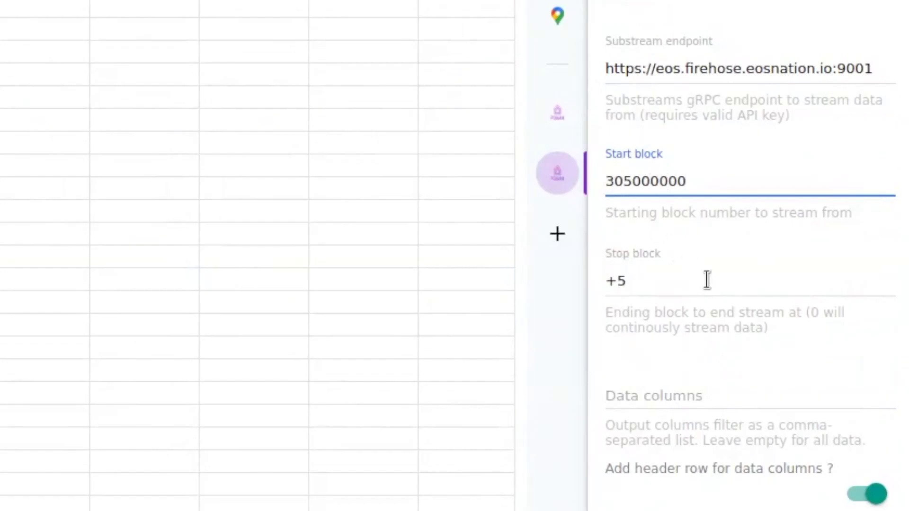
Set the stop block to +1000
click(698, 290)
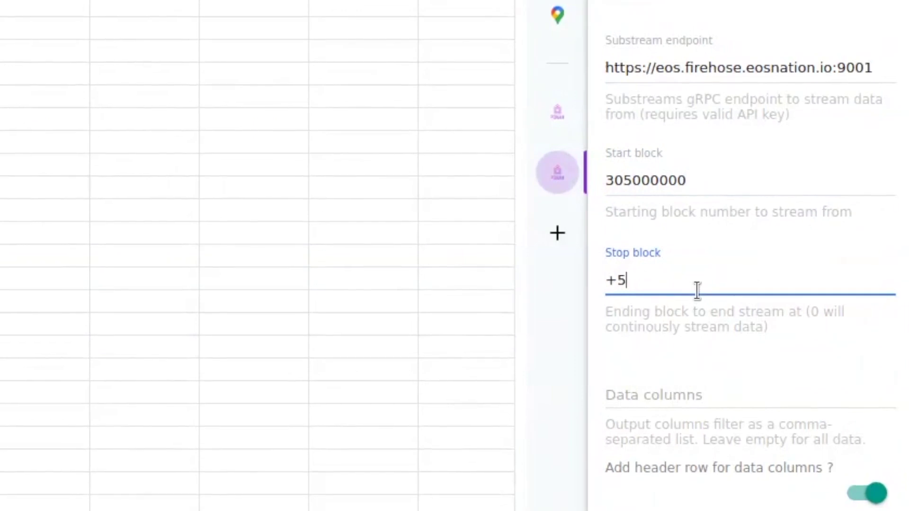
key(BackSpace)
text(1000)
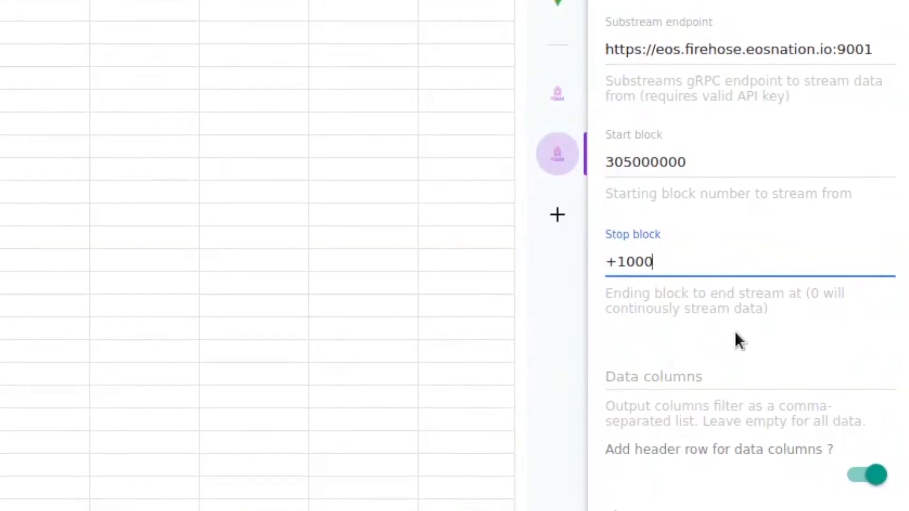
click(735, 332)
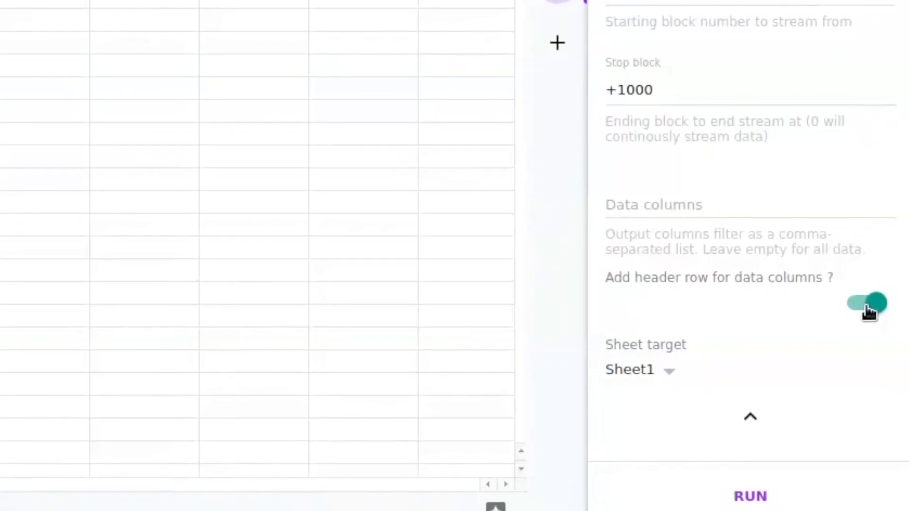
Run the substream with Sheet2 as the sheet target, updating its status, and close the Substream sink add-on
click(658, 377)
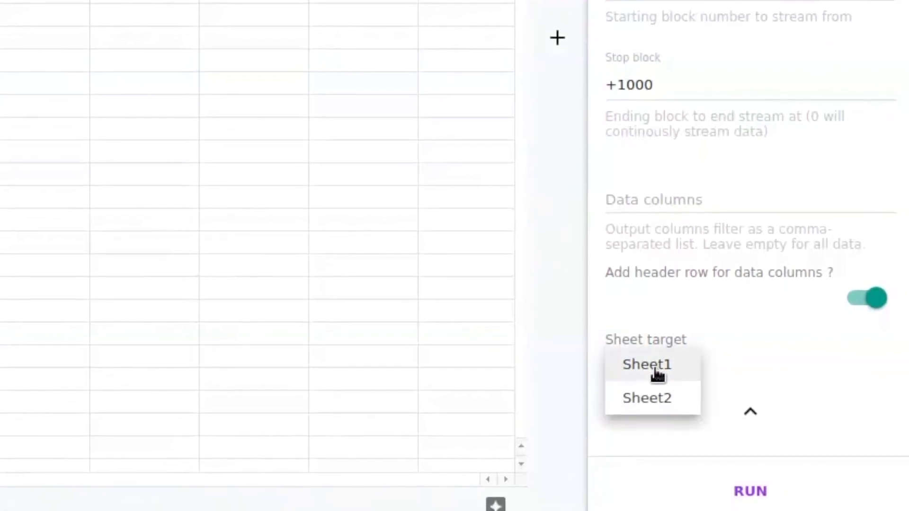
click(663, 400)
click(752, 491)
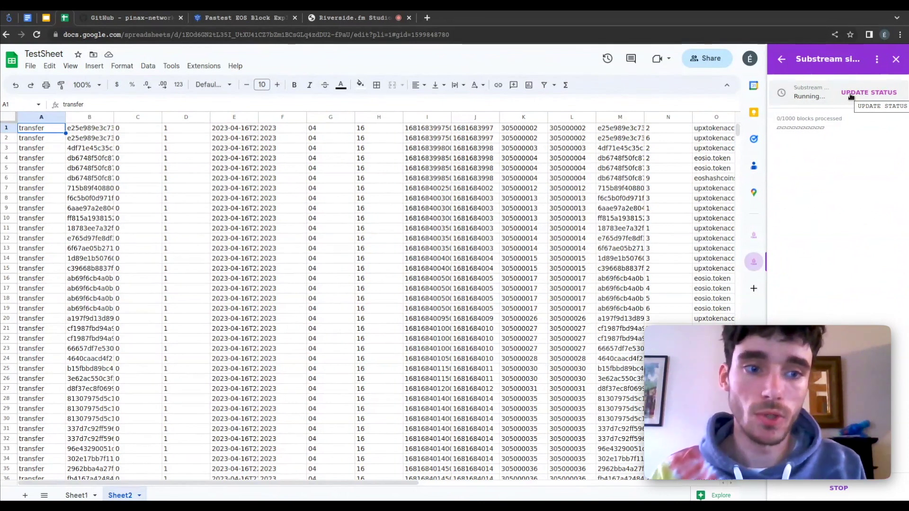
click(867, 94)
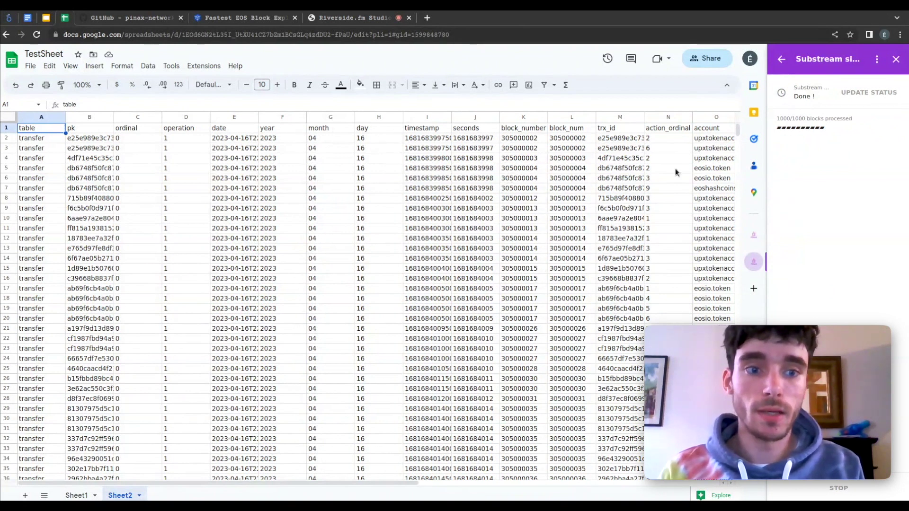
click(896, 59)
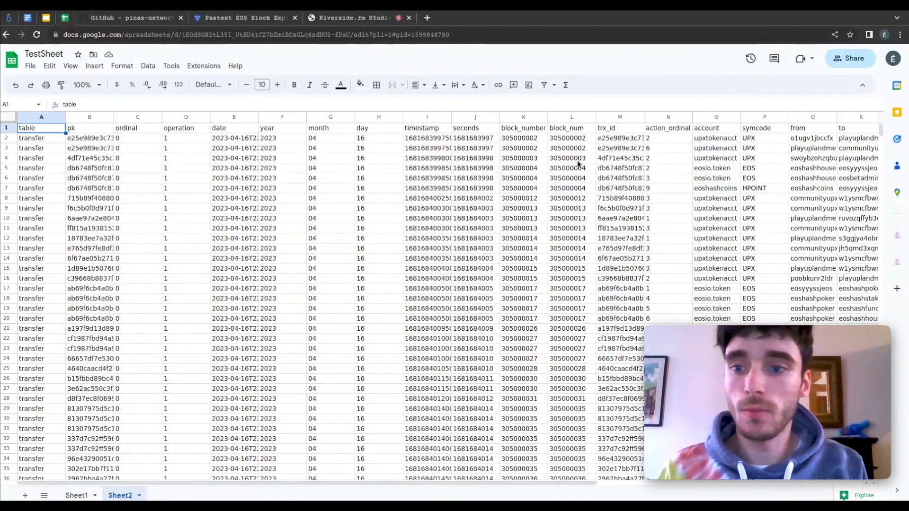
Format the block_num column as Number
click(571, 118)
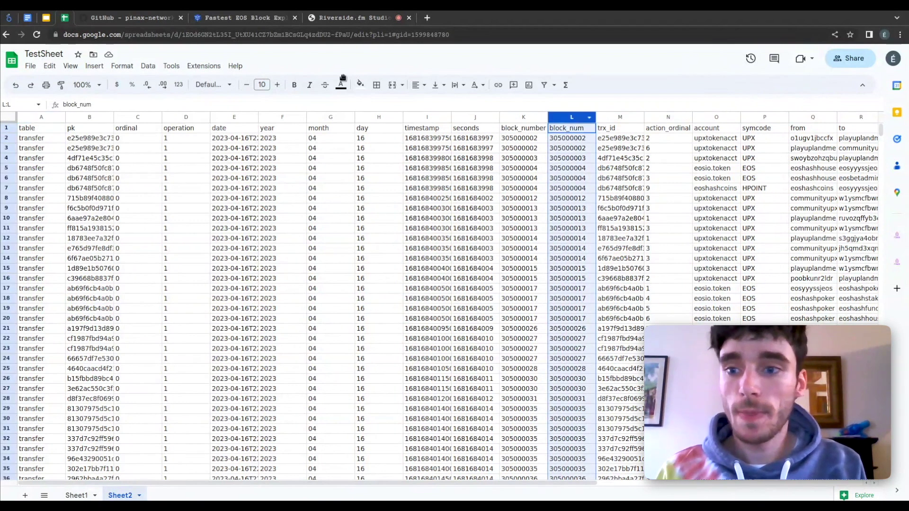
click(177, 84)
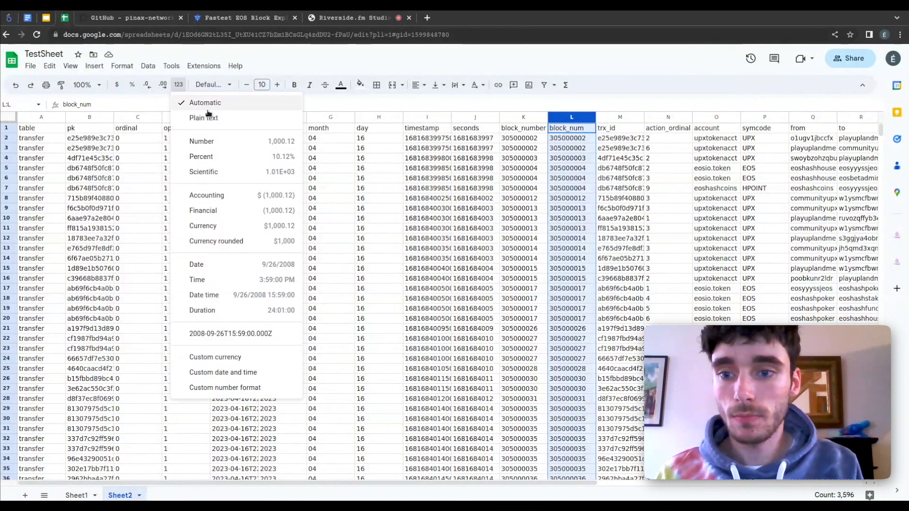
click(210, 141)
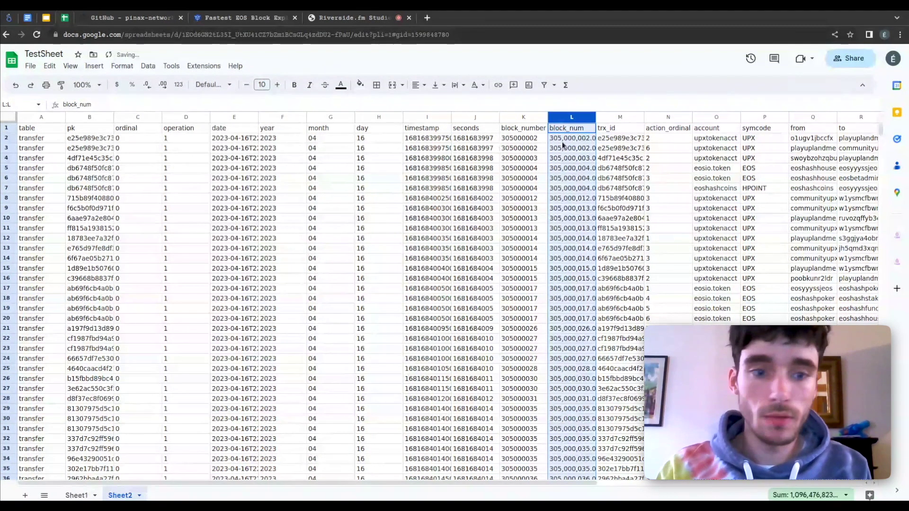
Insert a chart from the block_num and symcode columns and change its type to a pie chart
click(762, 117)
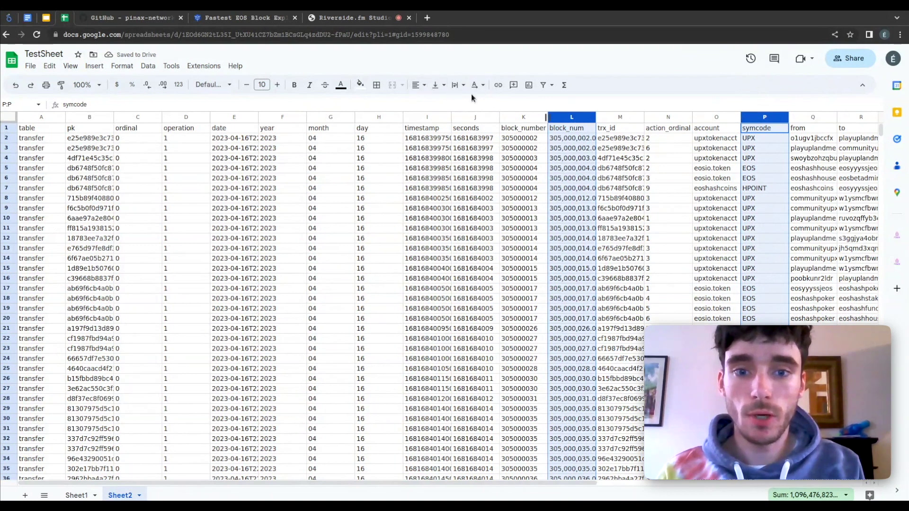
click(528, 85)
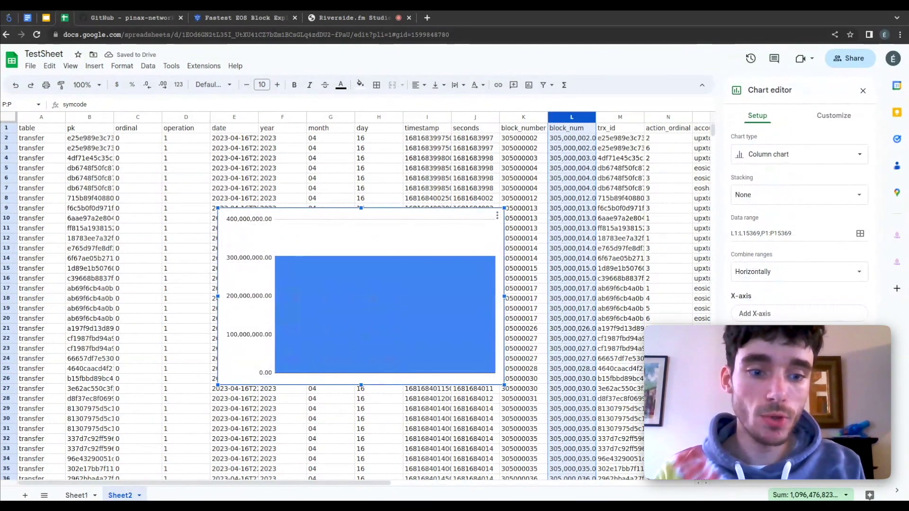
click(771, 156)
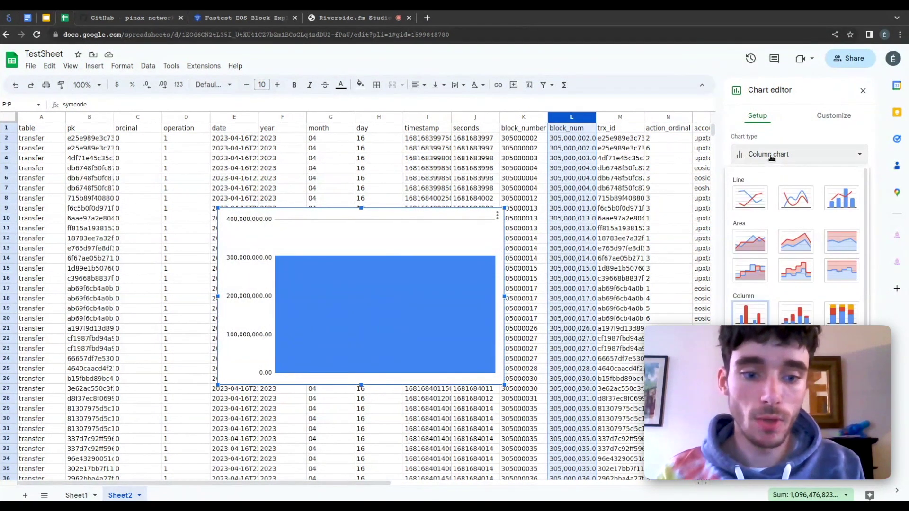
click(750, 401)
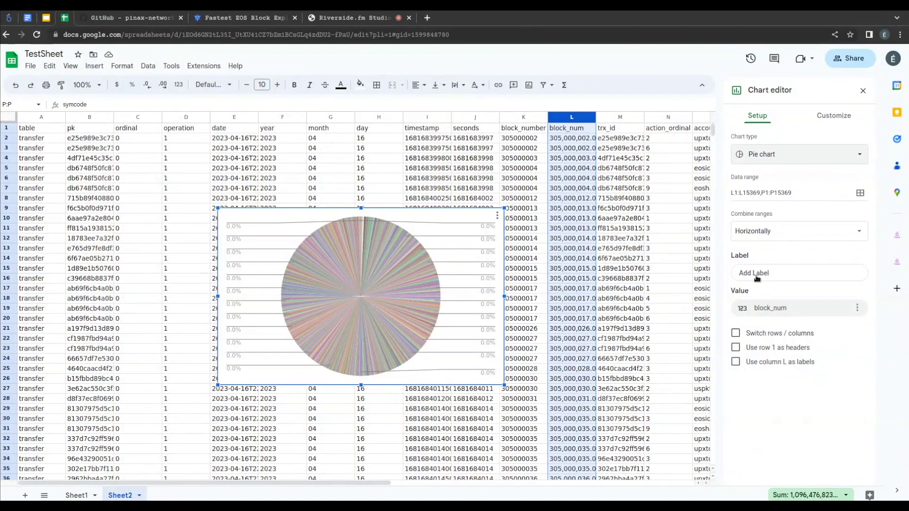
Use symcode as the pie chart's label and aggregate the values by it
click(758, 278)
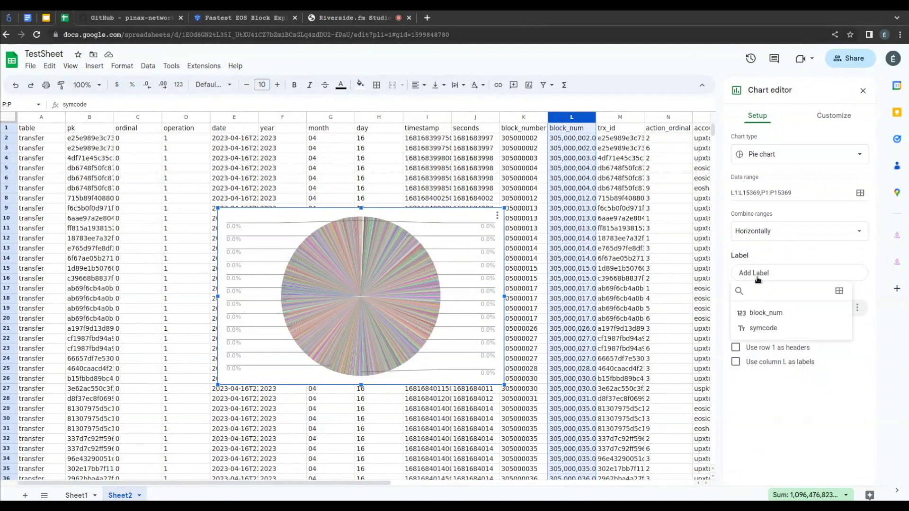
click(762, 333)
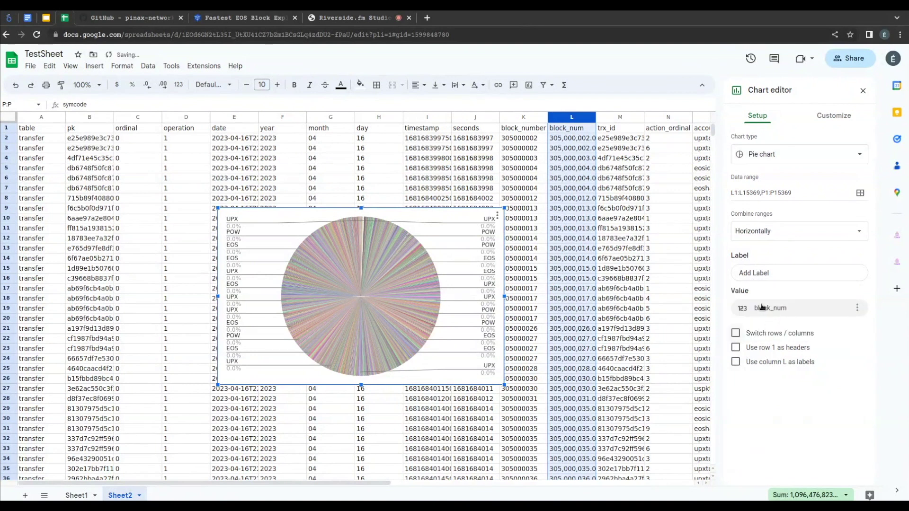
click(736, 295)
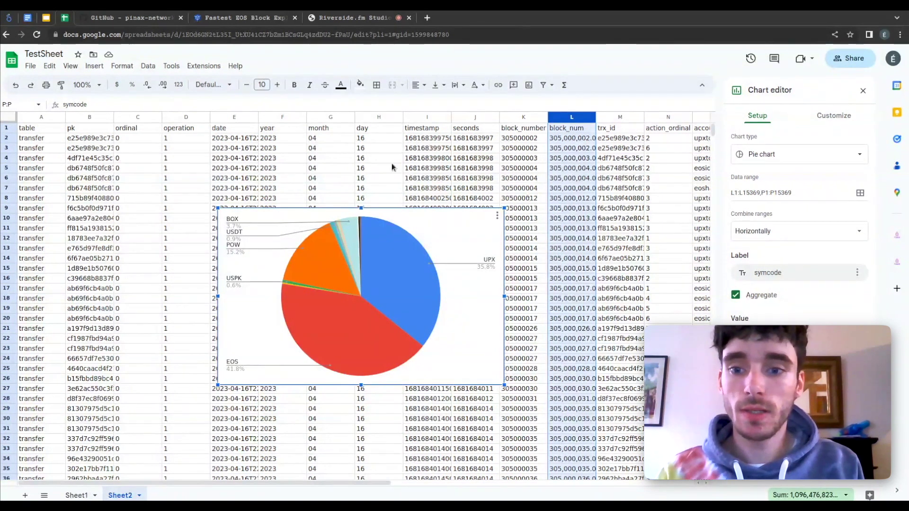
Switch to the Demo dashboard in Looker Studio and review the fields of its TestSheet - Sheet1 data source
click(8, 18)
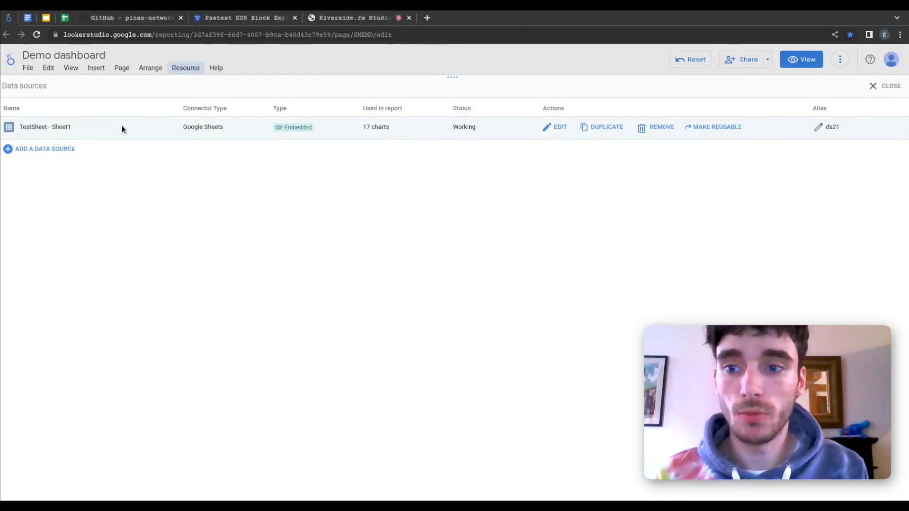
click(558, 128)
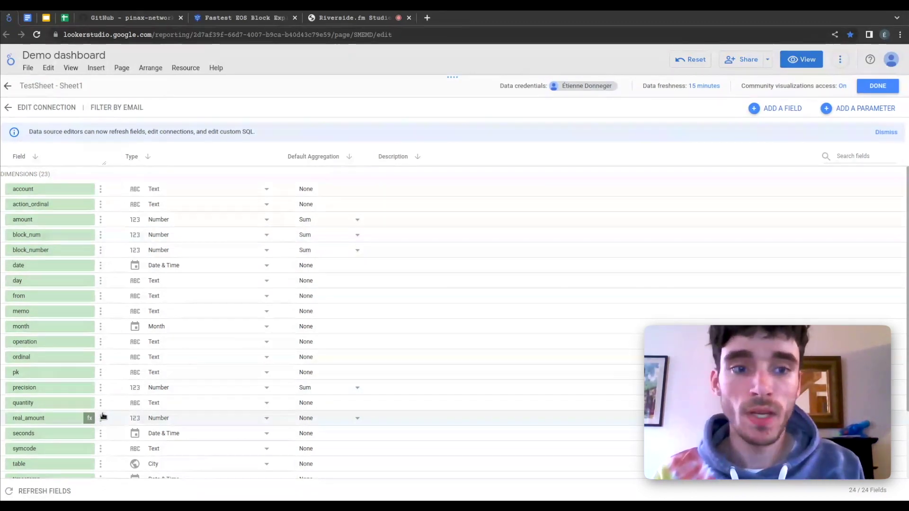
click(866, 88)
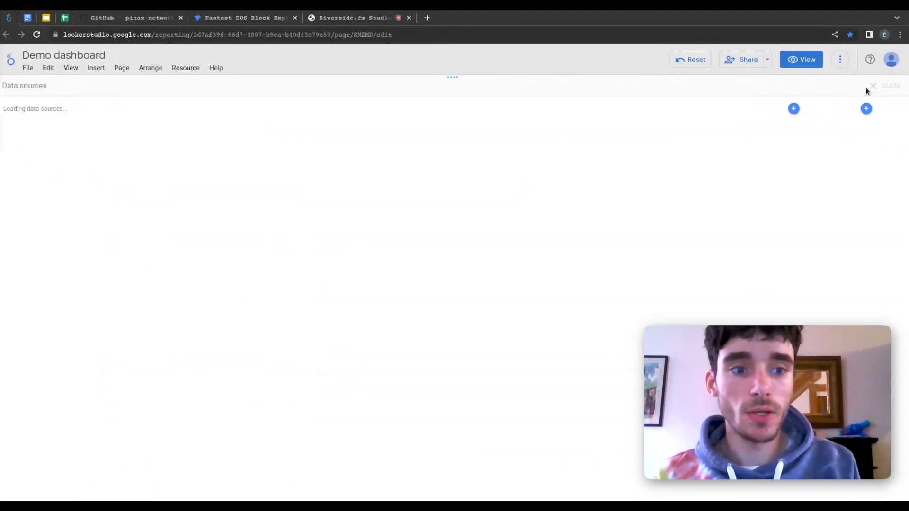
click(880, 88)
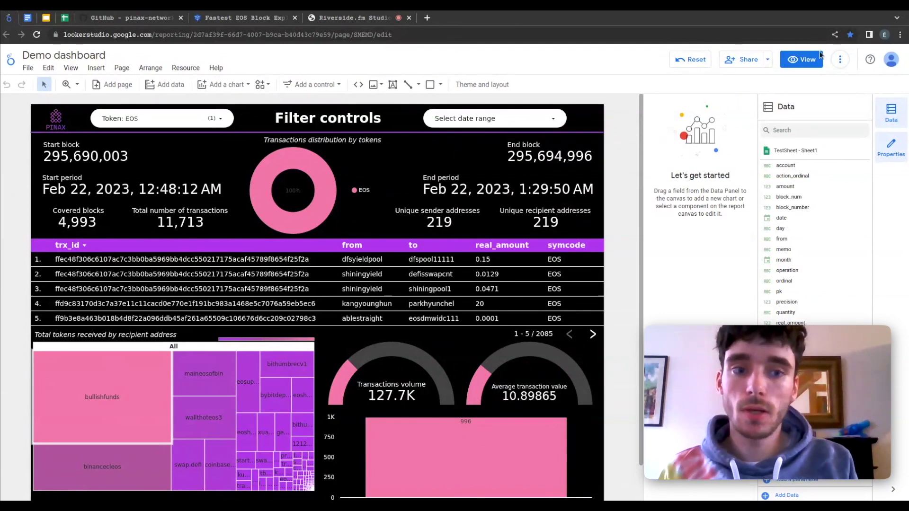
Switch the Demo dashboard to view mode and look through the options of its Token filter without changing the selection
click(802, 59)
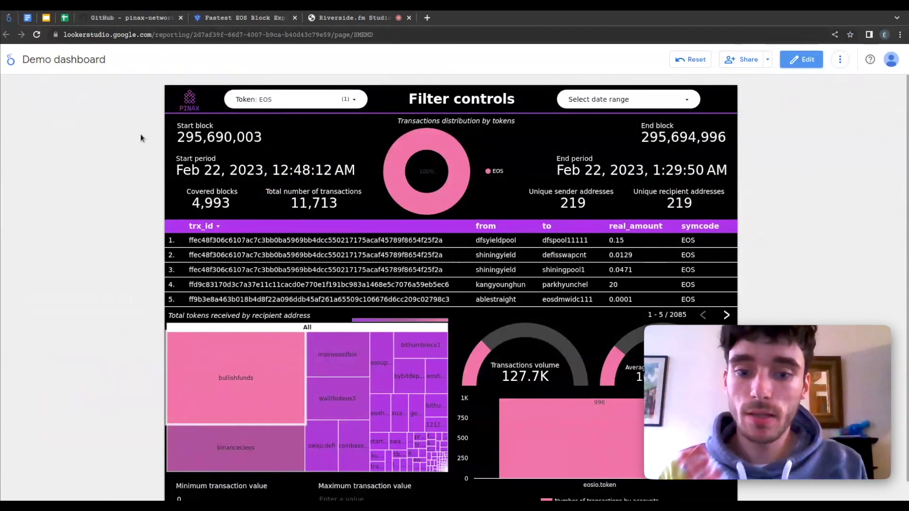
click(298, 105)
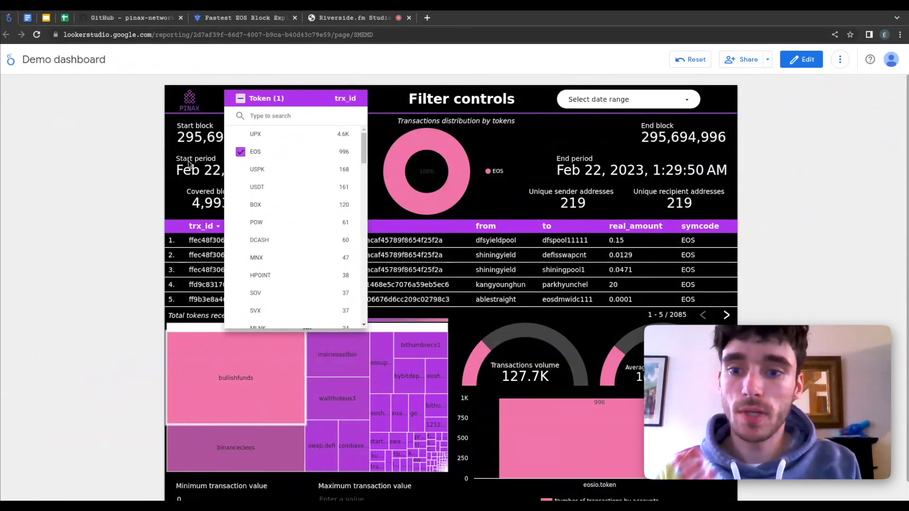
click(131, 203)
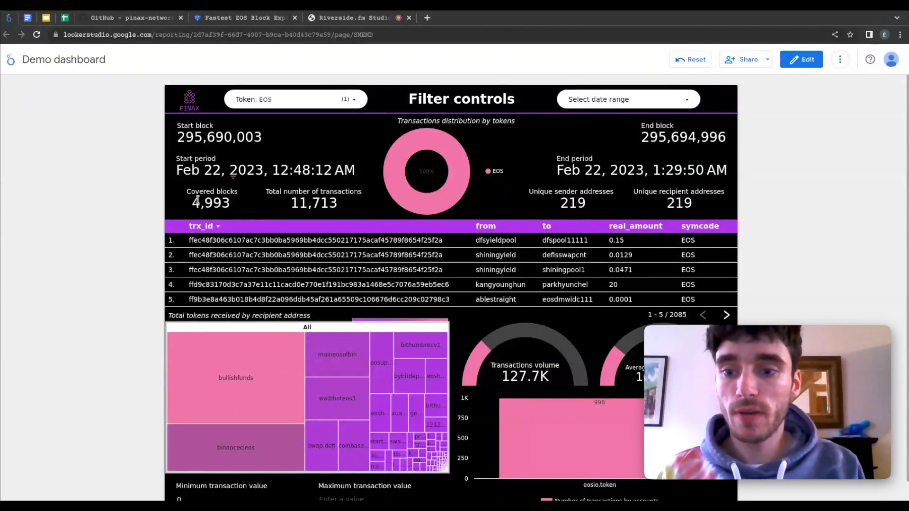
Review the source data on Sheet1 of TestSheet in Google Sheets, and return to the Demo dashboard in Looker Studio
click(64, 18)
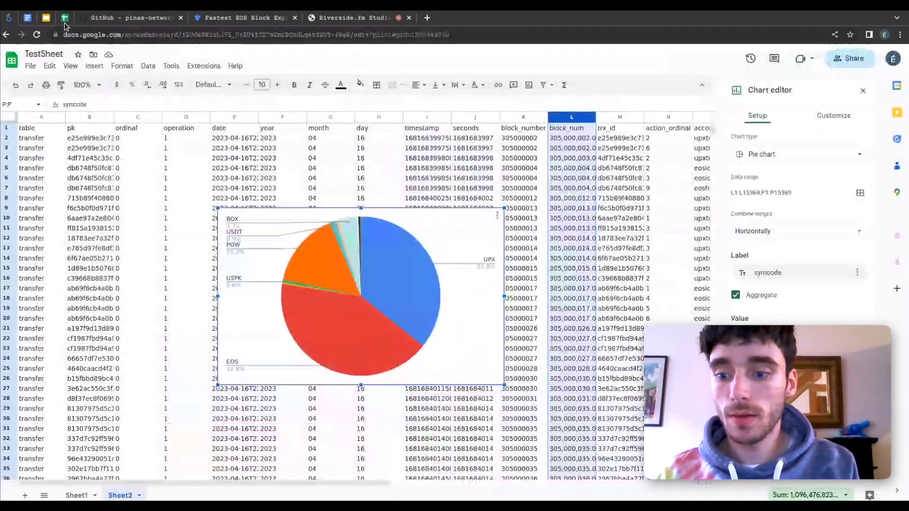
click(78, 495)
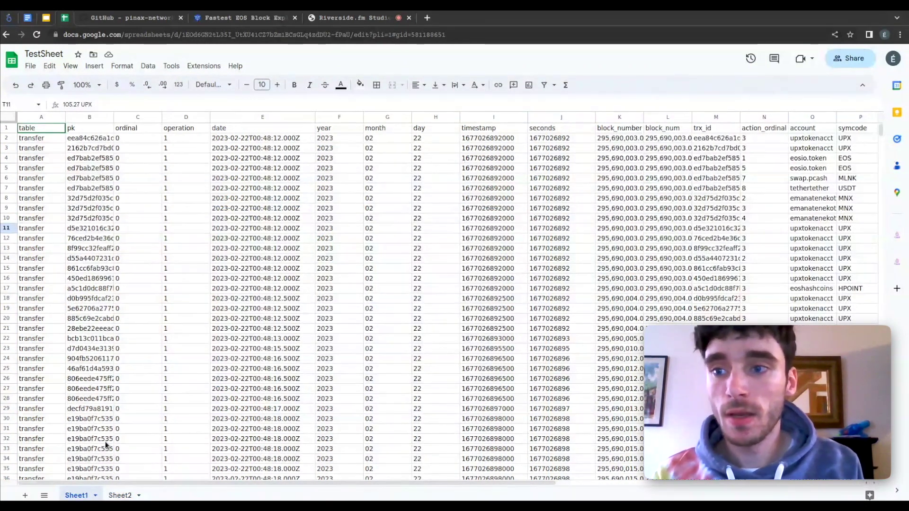
click(9, 17)
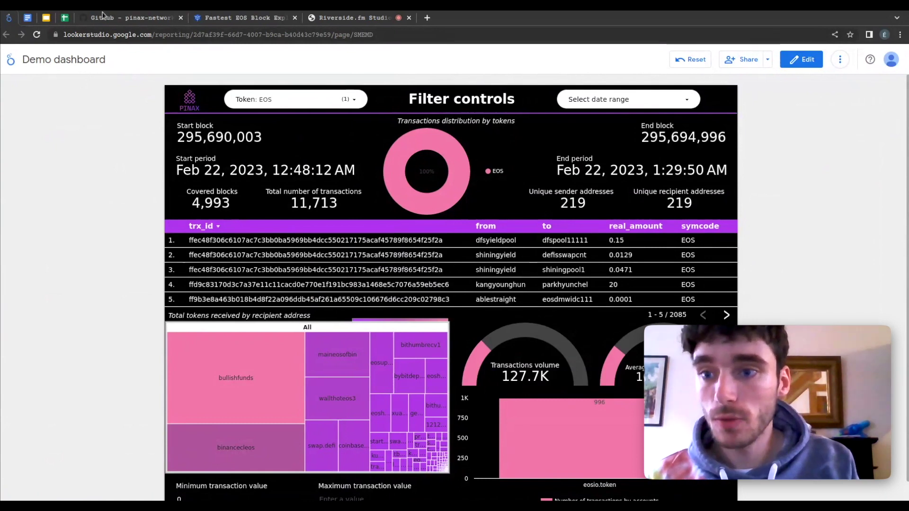
Switch to the Substreams for Google Sheets presentation, start the slideshow at "Why Substreams ?" and reveal the slide's first two points
click(65, 19)
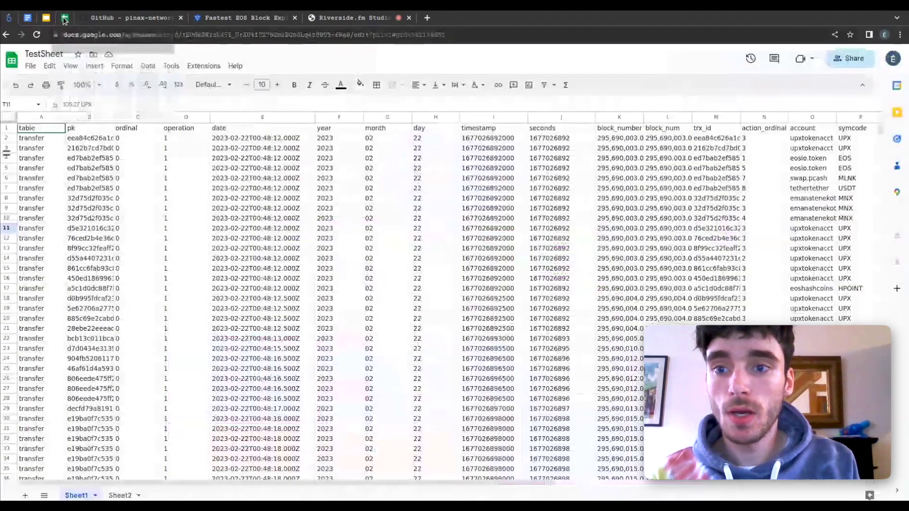
click(46, 18)
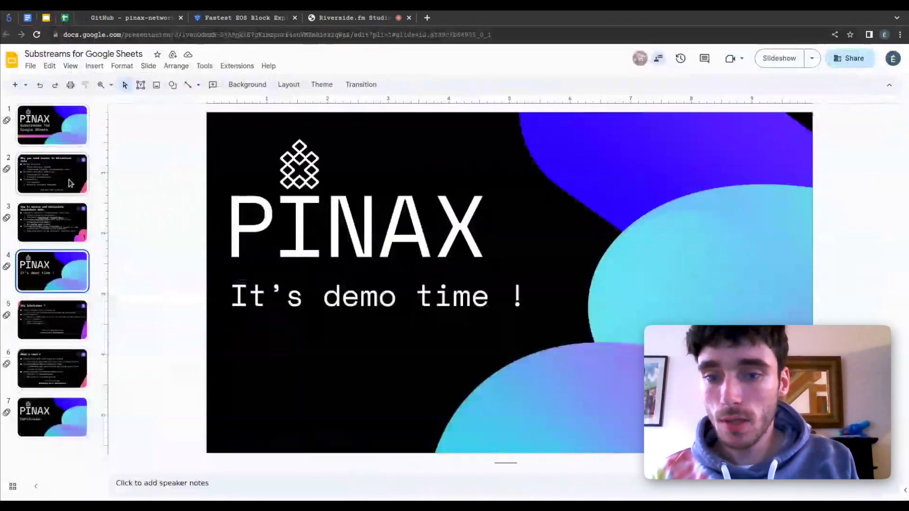
click(768, 54)
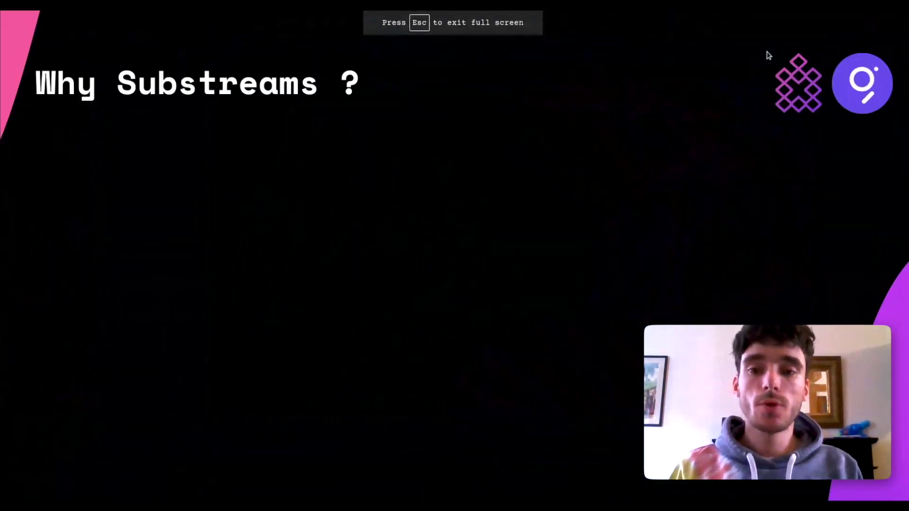
click(871, 166)
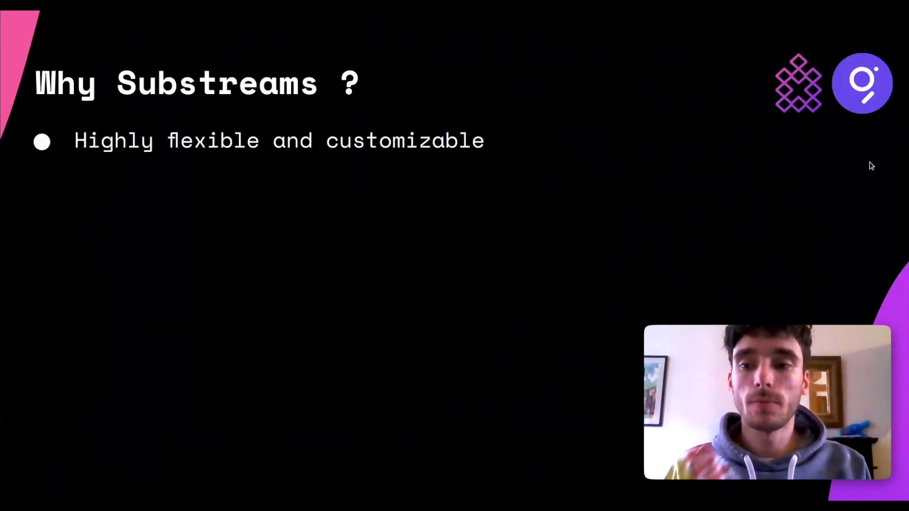
click(872, 165)
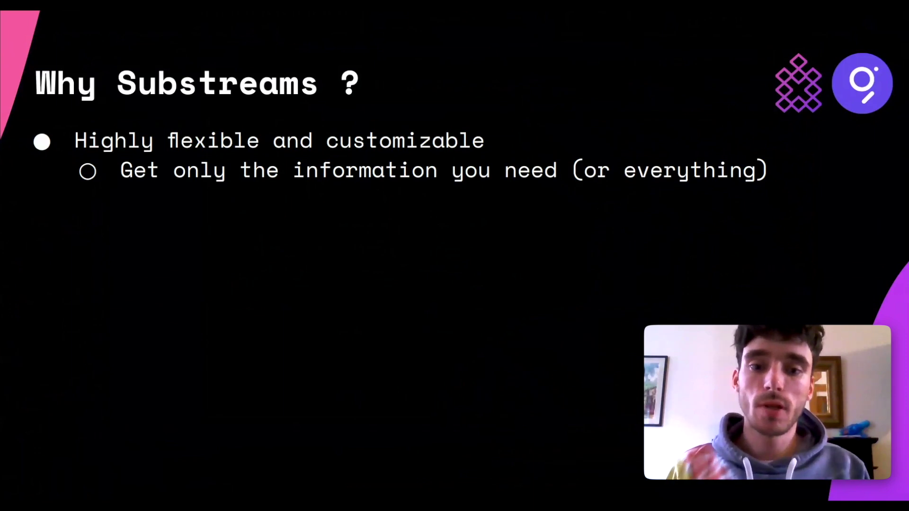